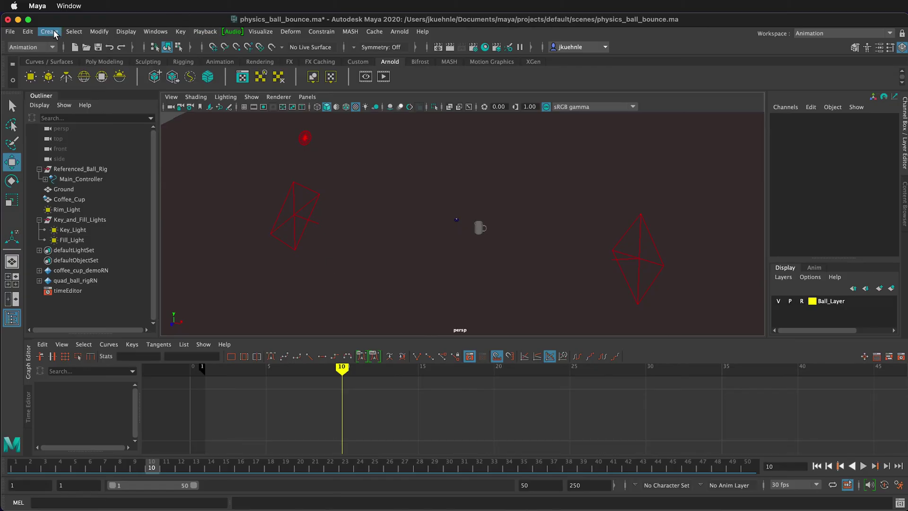
Open the Create menu over the physics_ball_bounce scene.
click(55, 33)
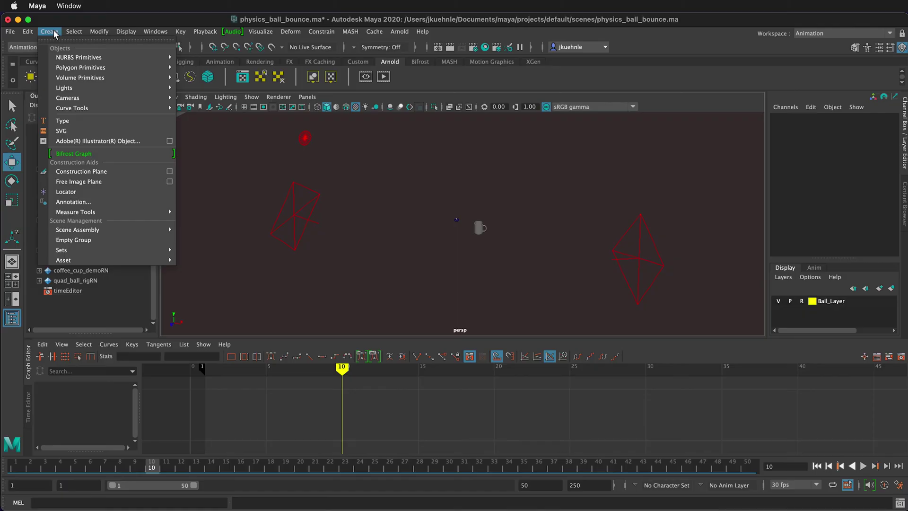
Add a default camera, camera1, at the origin via Create > Cameras > Camera.
mouse_move(92, 101)
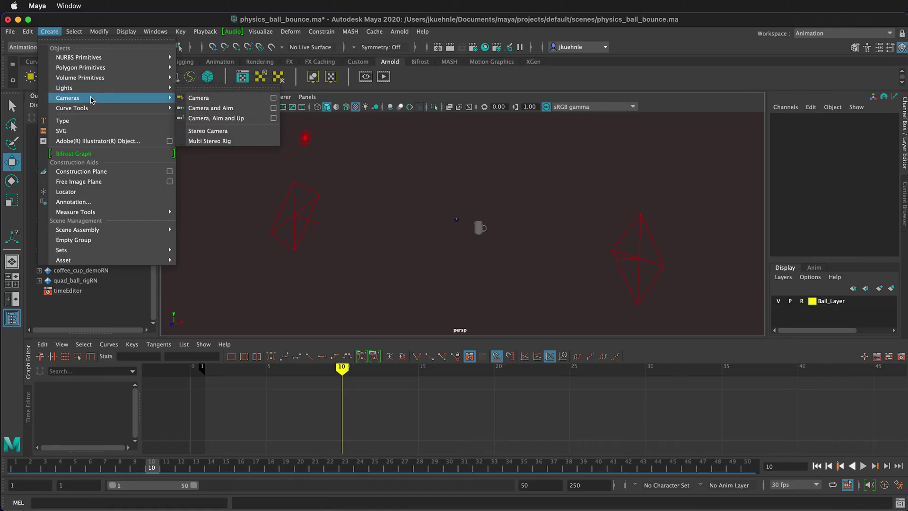
click(194, 98)
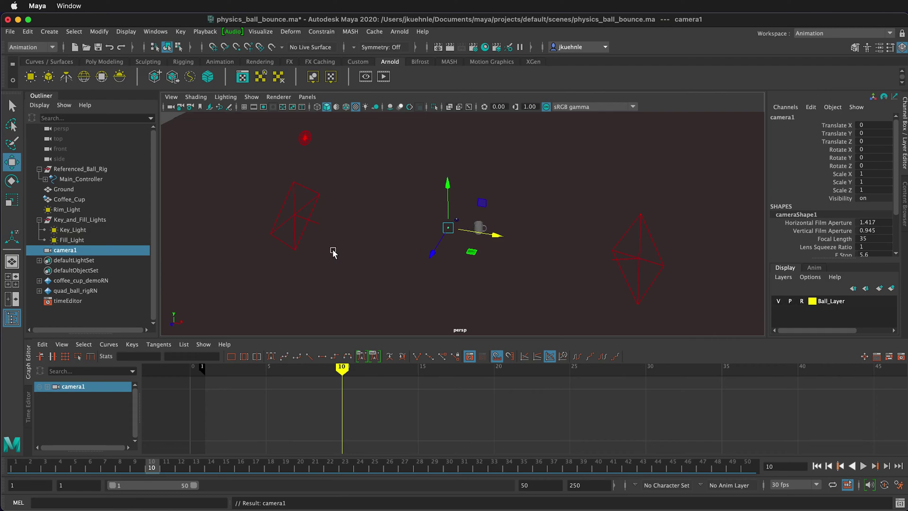
Switch to the two-pane side-by-side layout showing front and perspective views.
click(10, 305)
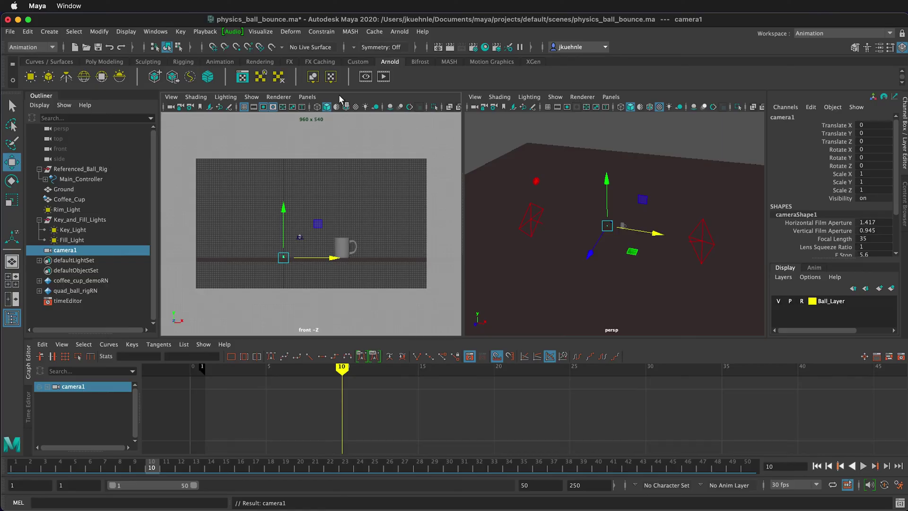
Set the left pane to look through camera1 via Panels > Perspective.
click(316, 98)
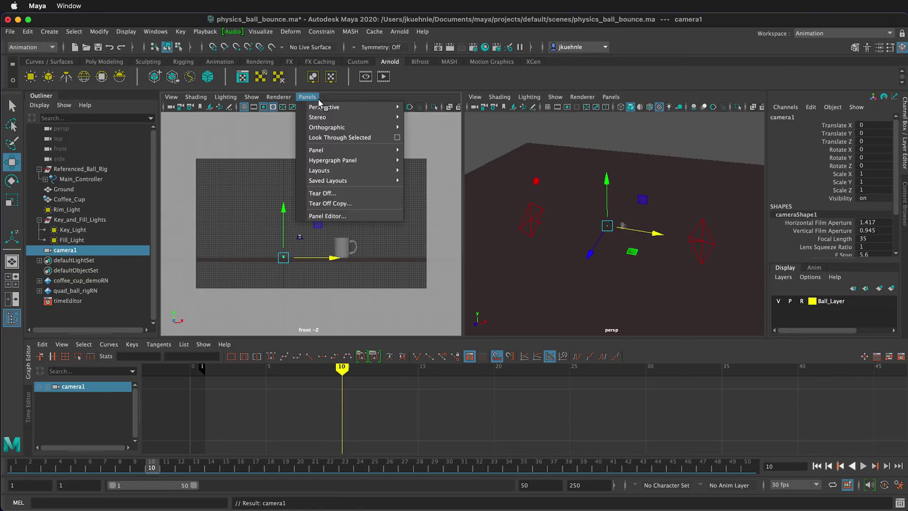
mouse_move(323, 109)
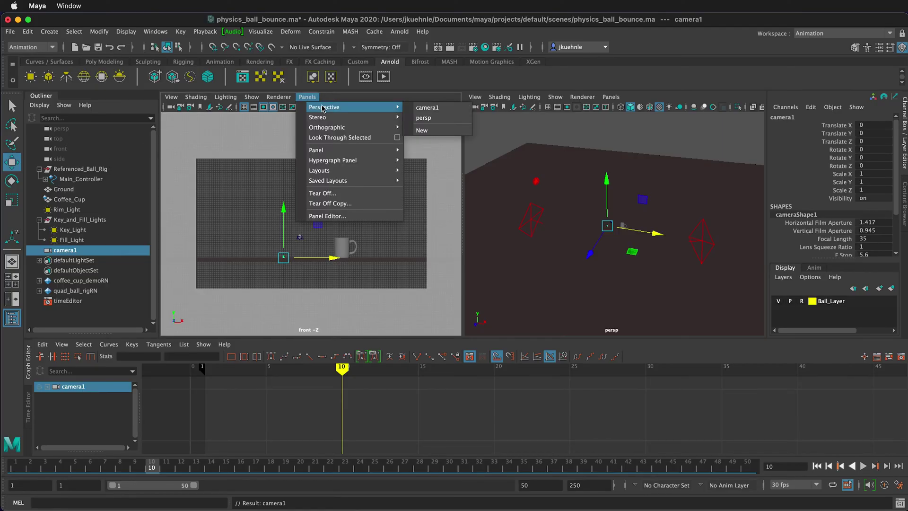
click(445, 109)
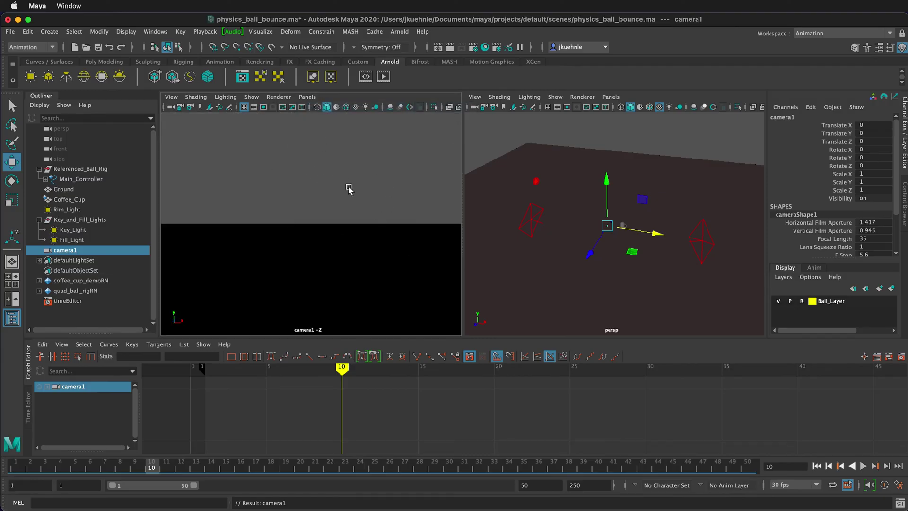
Tumble camera1 to Translate 4.331, 1.445, -2.962 and Rotate -16.8, 64.8.
alt+drag(327, 203, 368, 219)
alt+drag(617, 231, 517, 257)
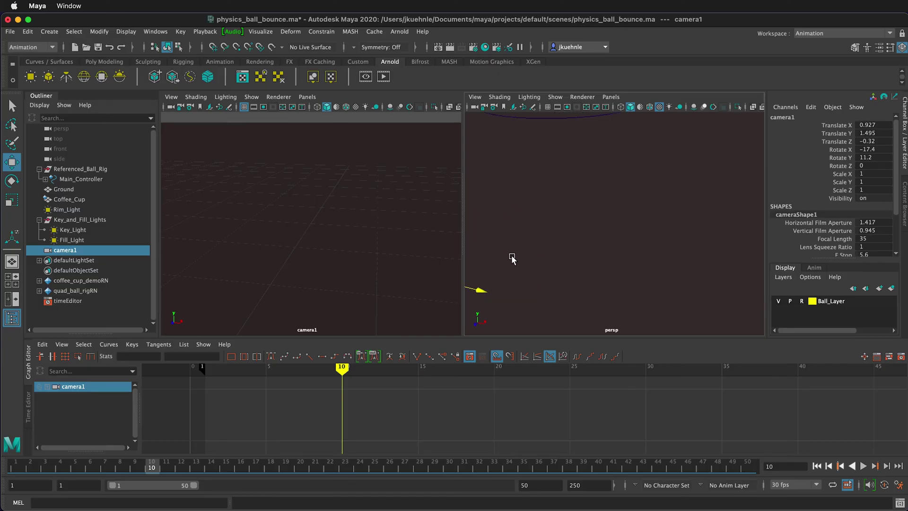
key(f)
alt+drag(331, 215, 262, 213)
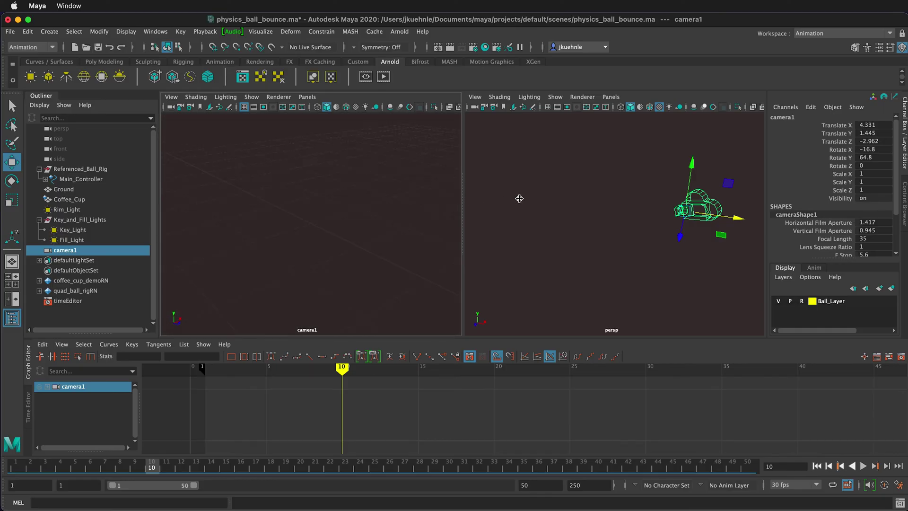
Raise camera1 and bring it closer so the cup sits low in frame.
alt+drag(365, 194, 347, 221)
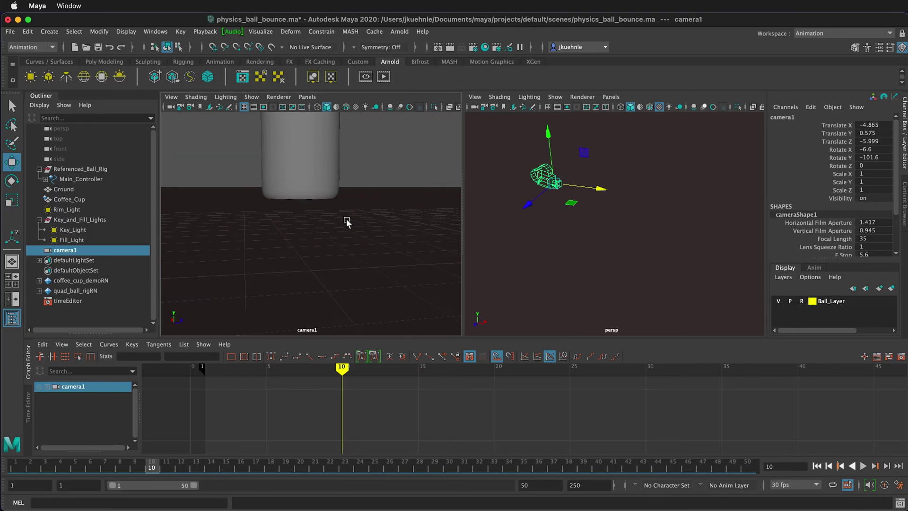
alt+middle_drag(347, 222, 346, 299)
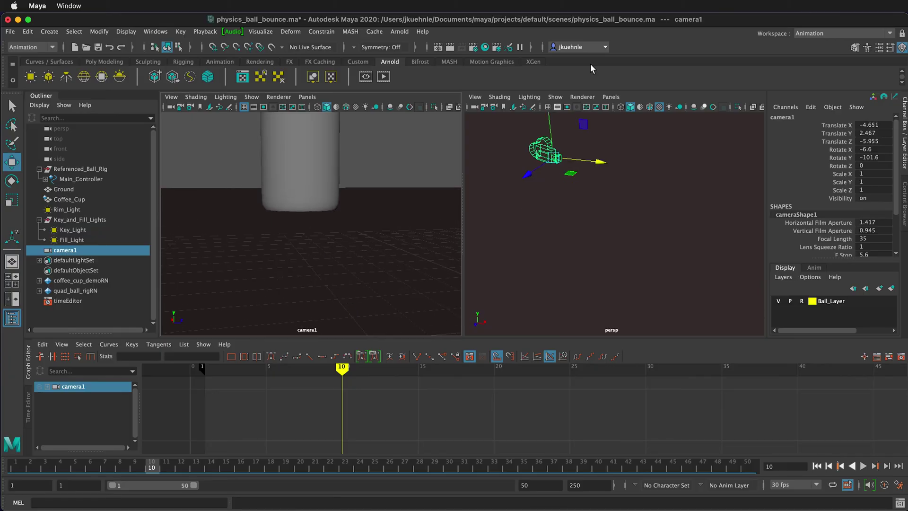
alt+middle_drag(267, 182, 266, 282)
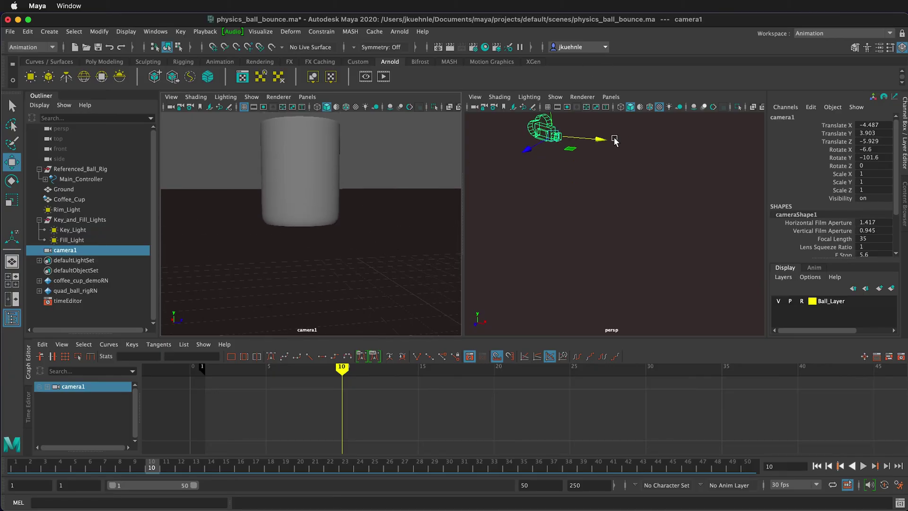
drag(550, 120, 551, 177)
alt+middle_drag(303, 153, 300, 197)
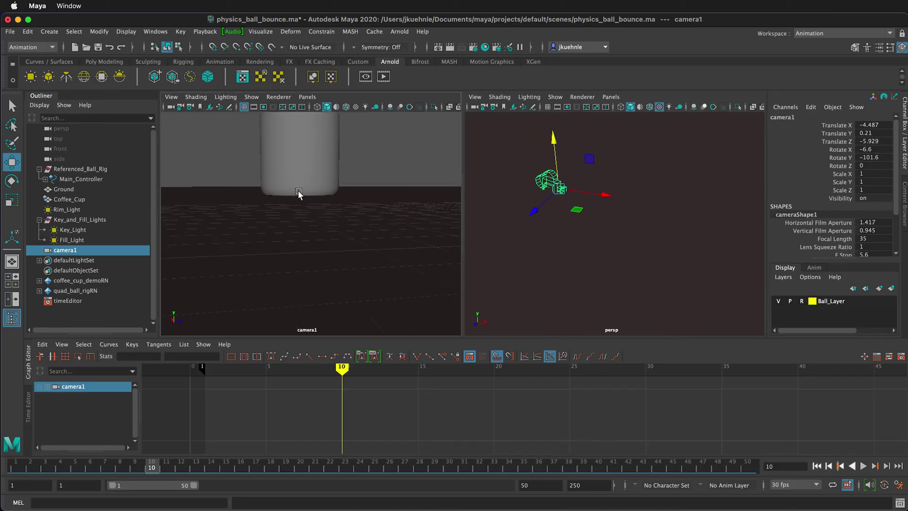
alt+right_drag(299, 196, 299, 286)
alt+middle_drag(298, 217, 362, 199)
scroll(336, 203, up, 10)
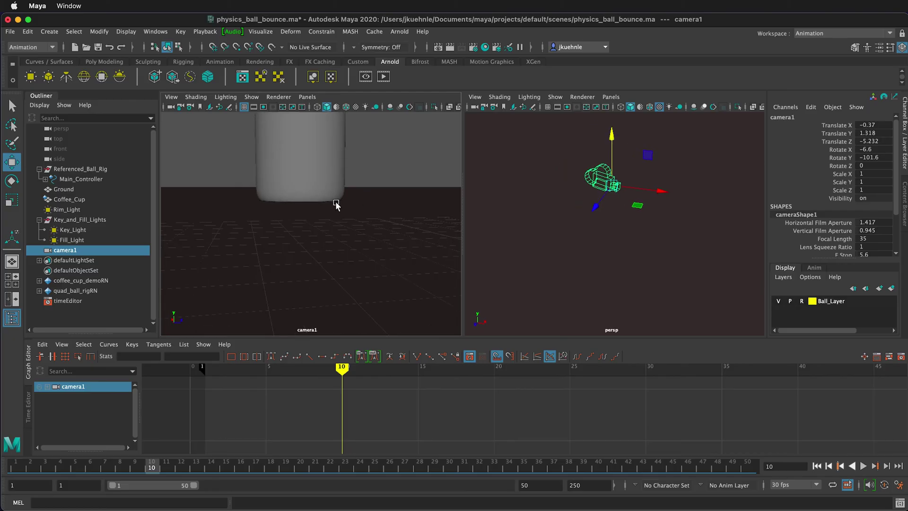
scroll(336, 203, down, 10)
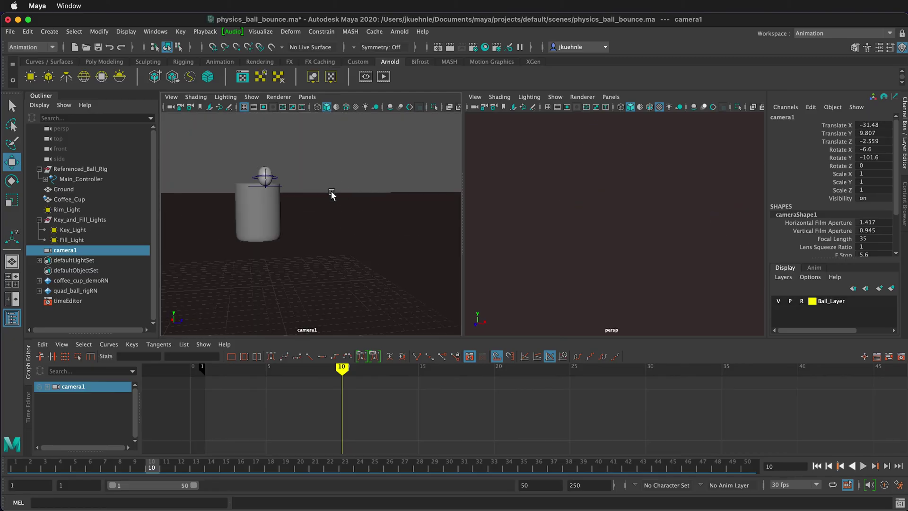
Swing camera1 to -16.681, 36.293, 64.413 showing handle and ball; set frame 7.
alt+drag(317, 191, 227, 211)
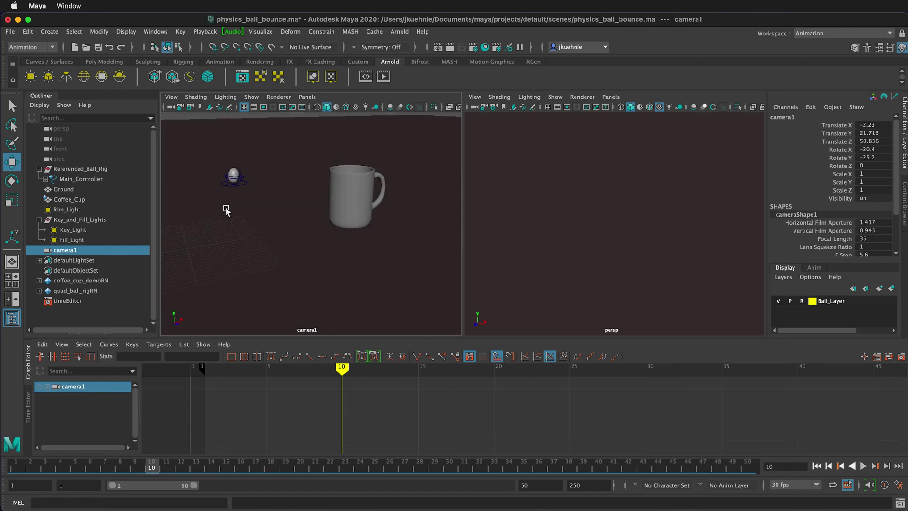
scroll(404, 189, up, 4)
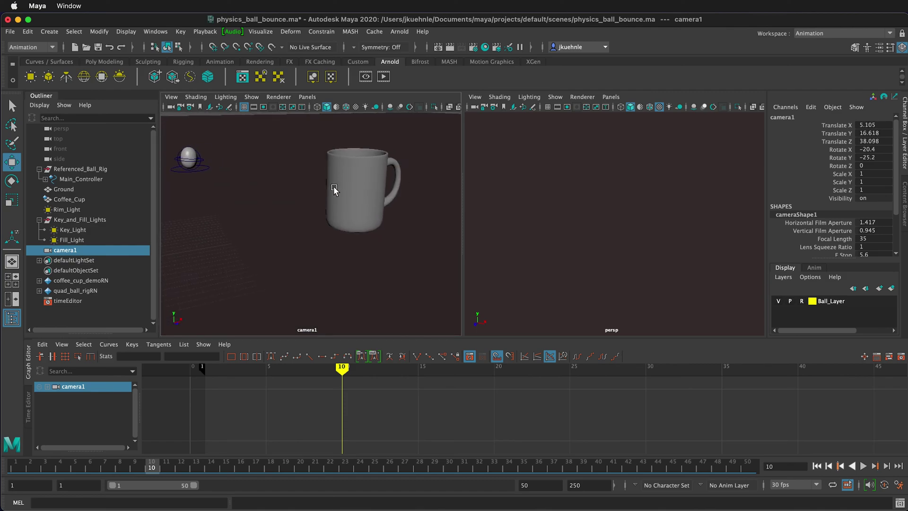
scroll(271, 191, down, 4)
alt+middle_drag(239, 190, 290, 216)
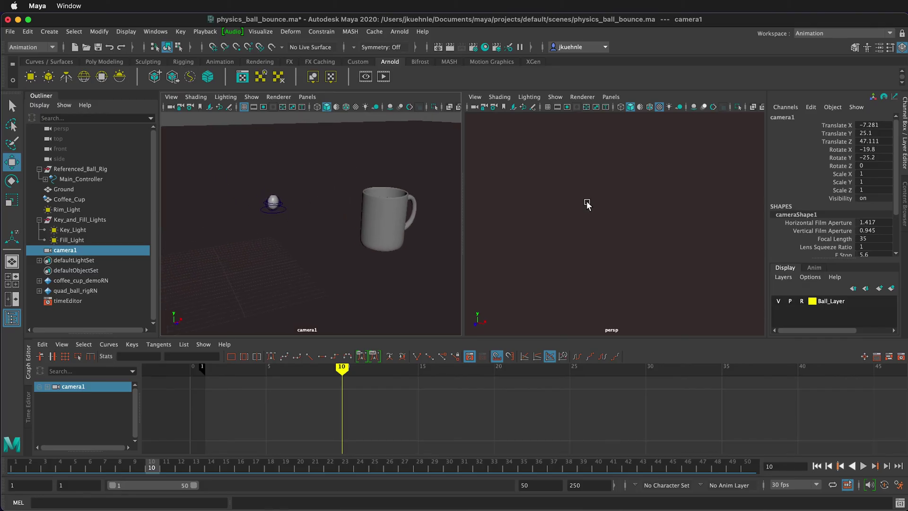
drag(343, 367, 205, 385)
scroll(366, 218, down, 5)
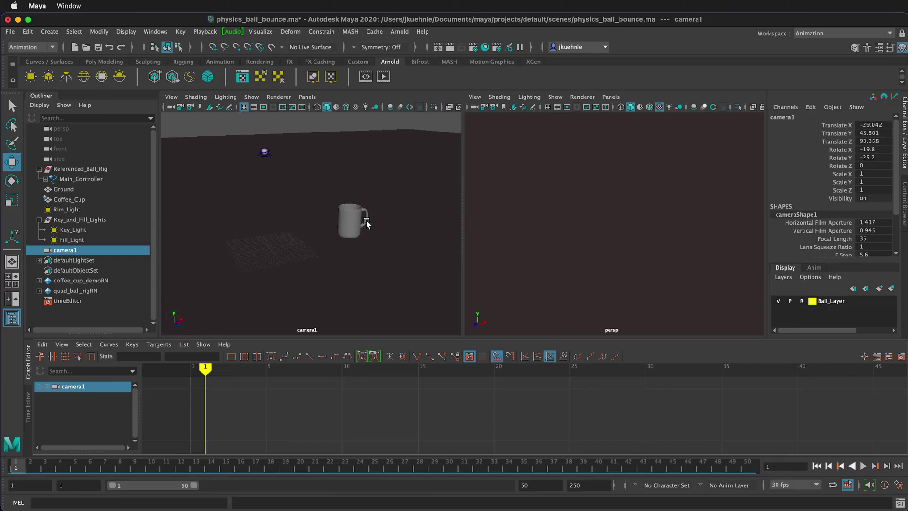
scroll(286, 193, up, 3)
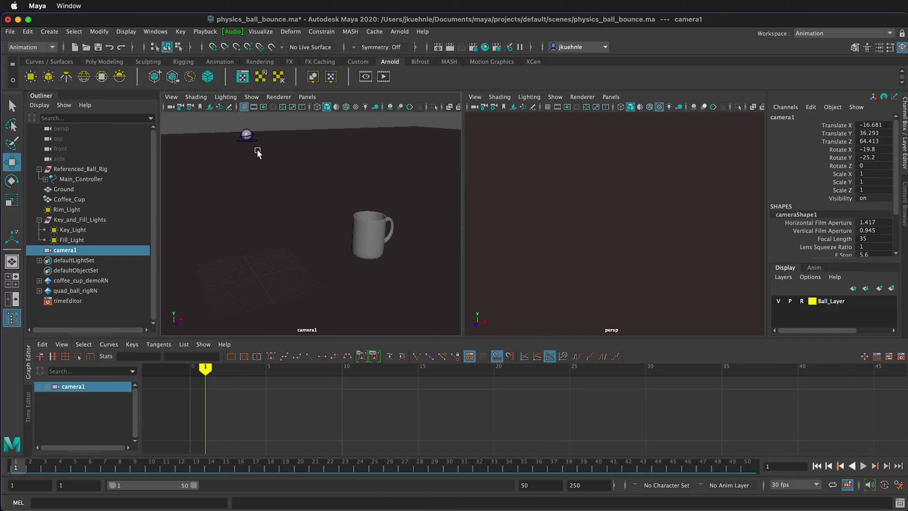
Enable the Resolution Gate and frame a wide shot at 4.048, 38.308, 67.113, rotation -18.6, -8.8.
click(263, 108)
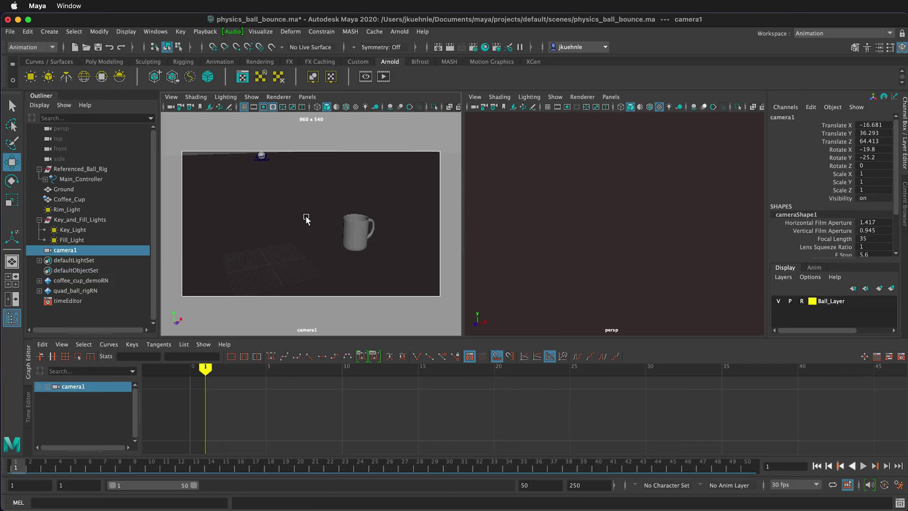
alt+middle_drag(306, 219, 324, 228)
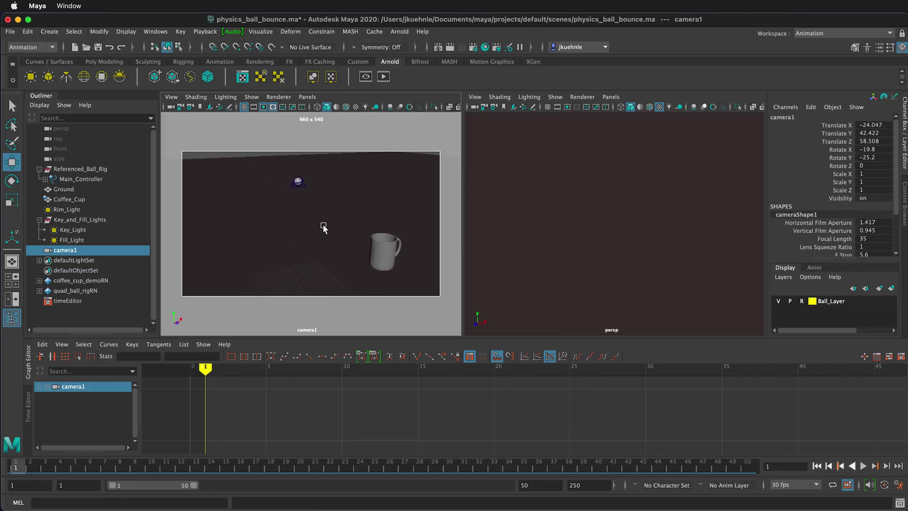
scroll(323, 228, down, 2)
scroll(323, 227, up, 2)
scroll(324, 227, up, 3)
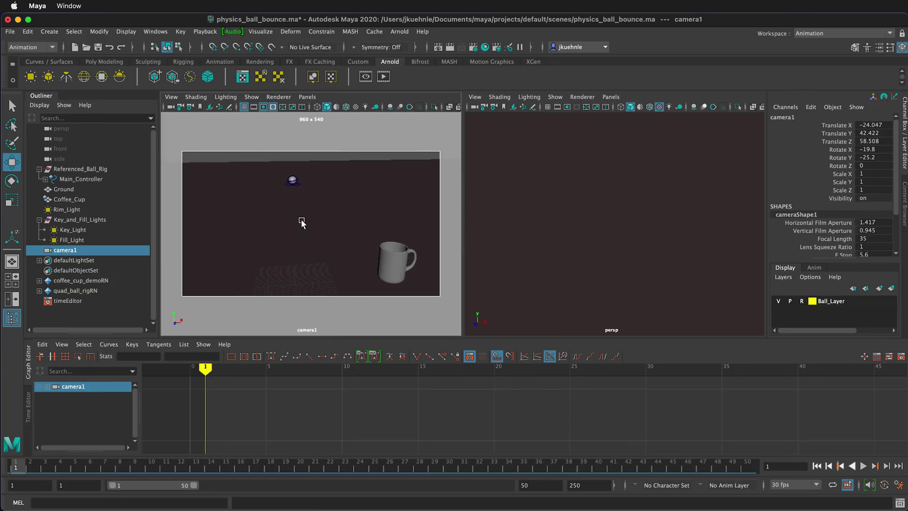
alt+drag(301, 222, 276, 210)
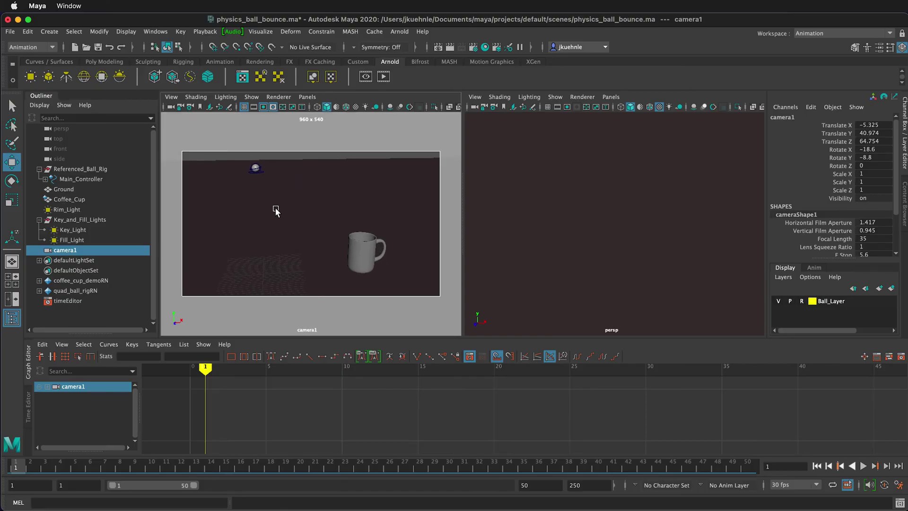
alt+middle_drag(276, 211, 284, 169)
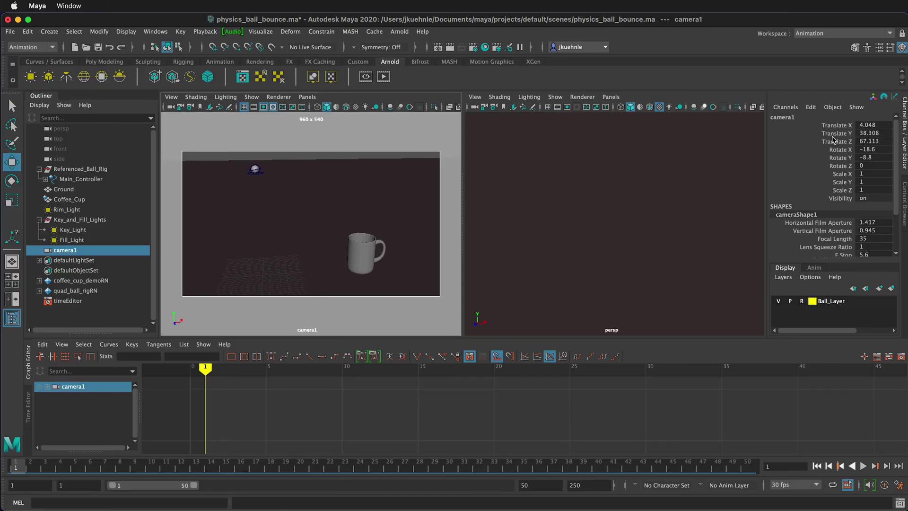
click(846, 126)
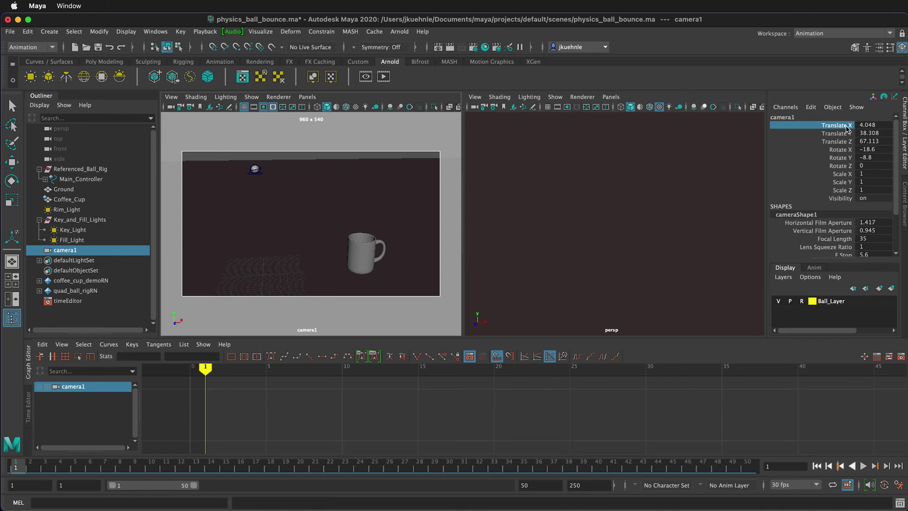
Key camera1's Translate X through Rotate Z at frame 1, then go to frame 50.
shift+click(840, 166)
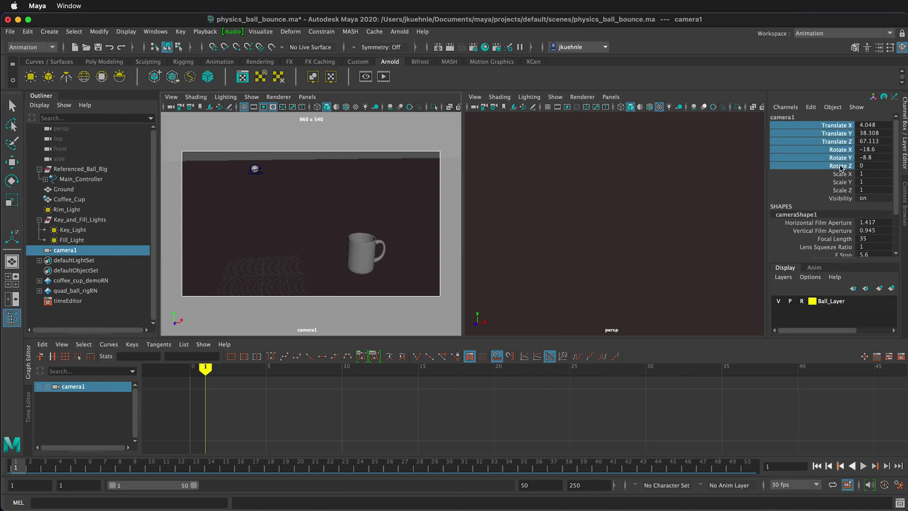
right_click(840, 166)
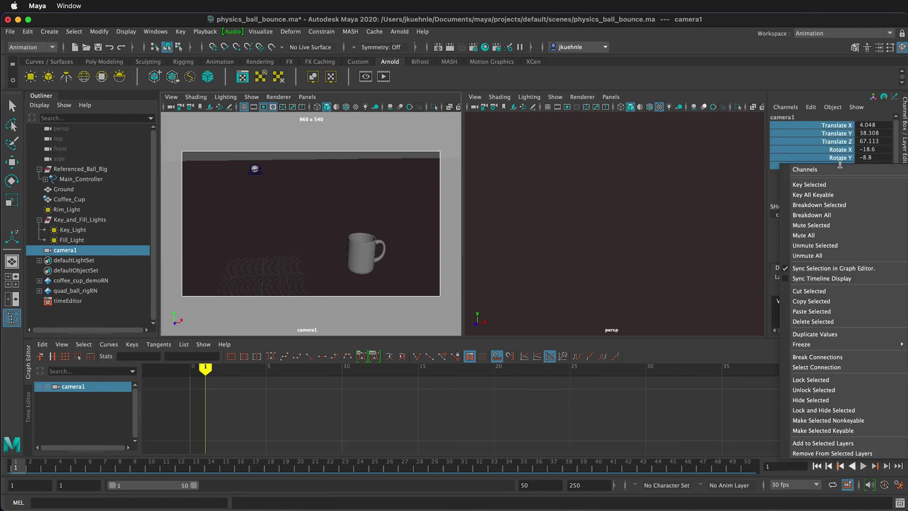
click(841, 188)
key(period)
key(shift+w)
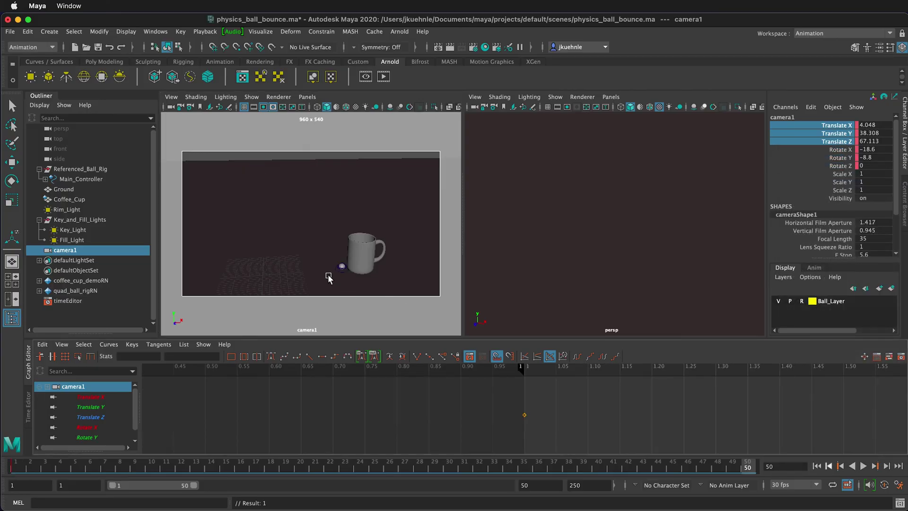
scroll(341, 273, up, 5)
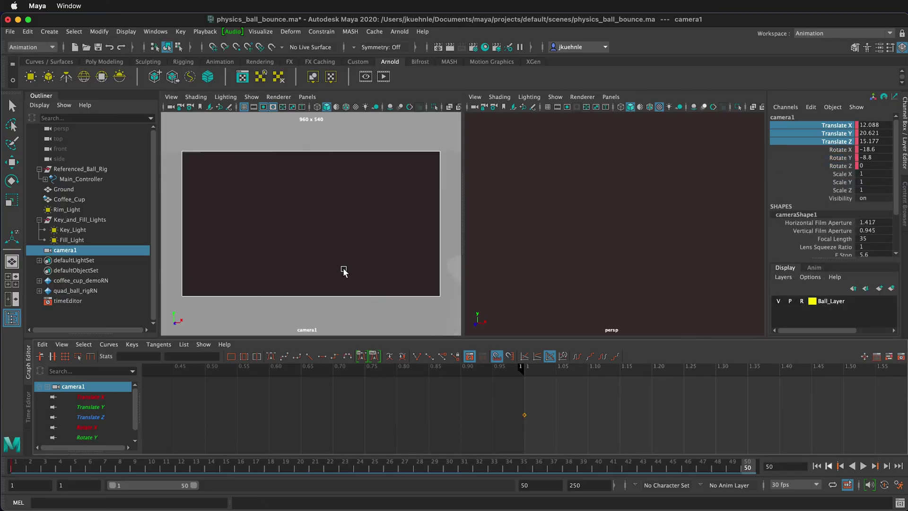
Move camera1 into a close-up of the ball and whole mug with its handle visible.
alt+drag(356, 266, 253, 163)
alt+middle_drag(375, 239, 330, 184)
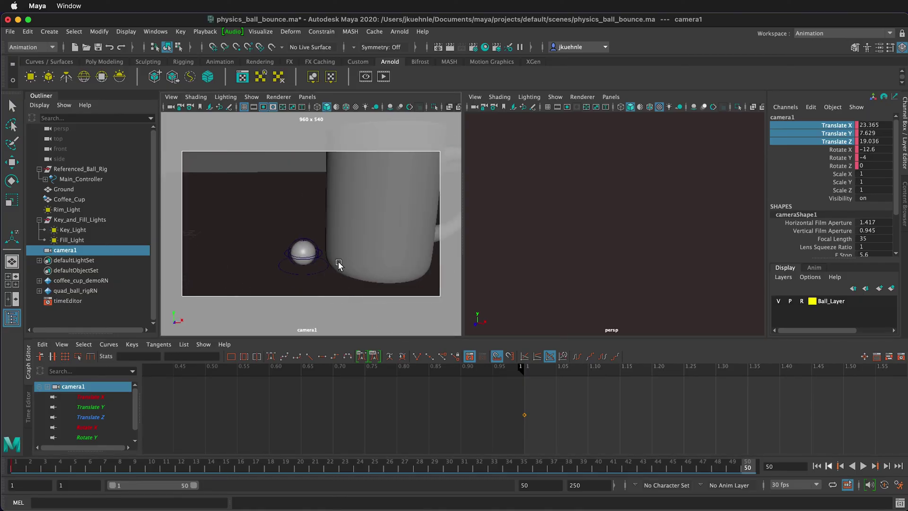
alt+middle_drag(346, 246, 323, 210)
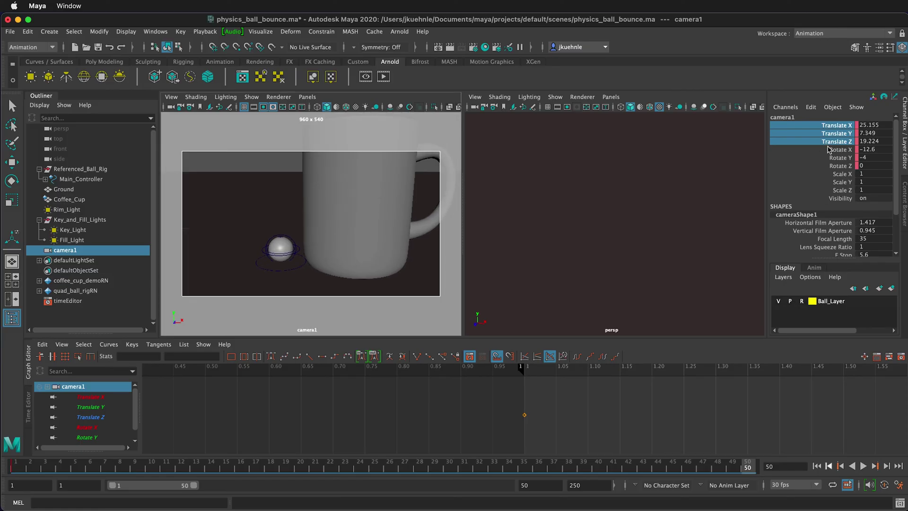
Key camera1's translate and rotate channels for the close-up at frame 50.
drag(833, 128, 842, 166)
right_click(842, 166)
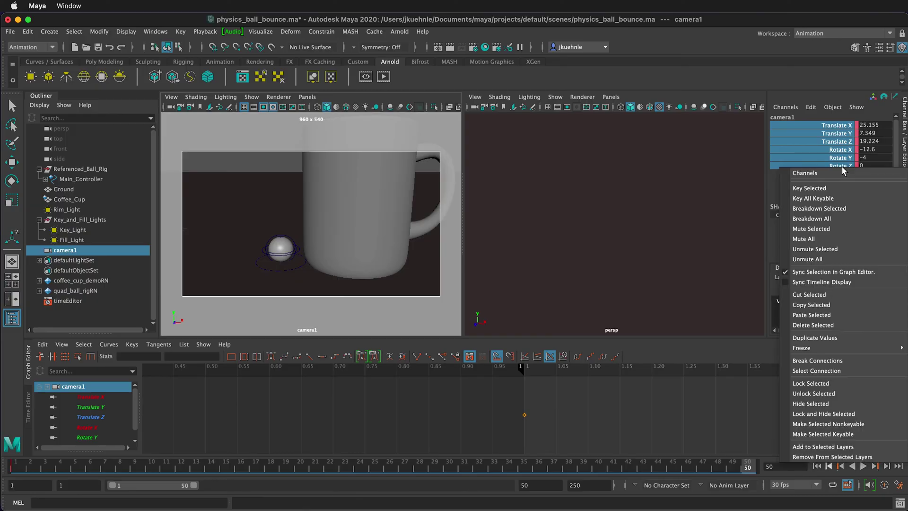
click(844, 188)
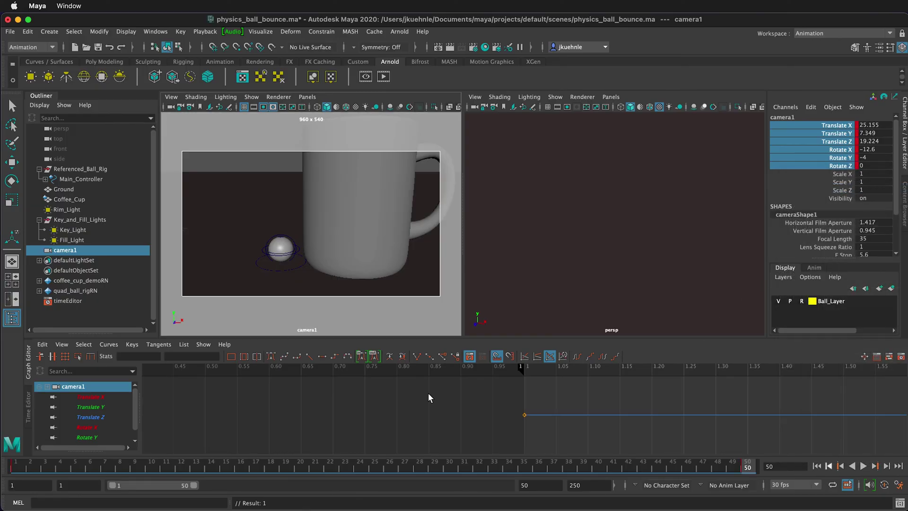
Preview the push-in, stop at frame 4, and select camera1 in the Outliner.
click(867, 468)
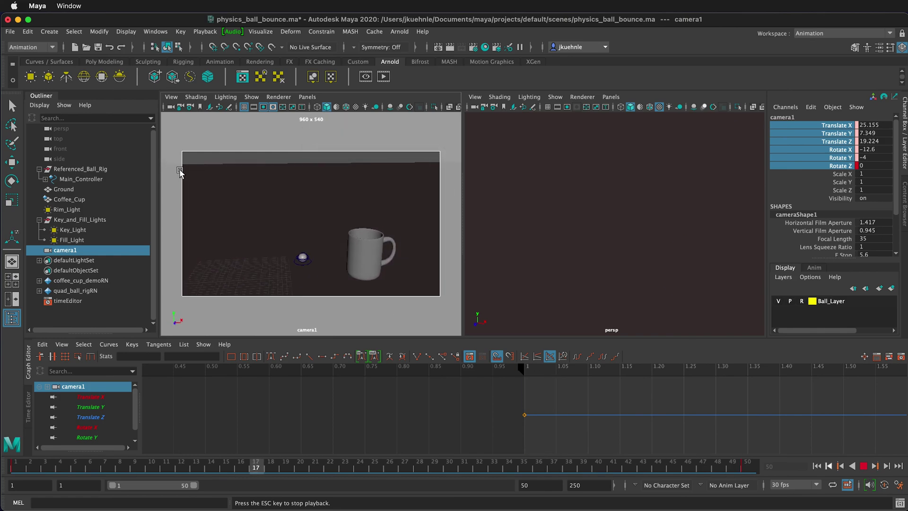
click(862, 466)
click(76, 250)
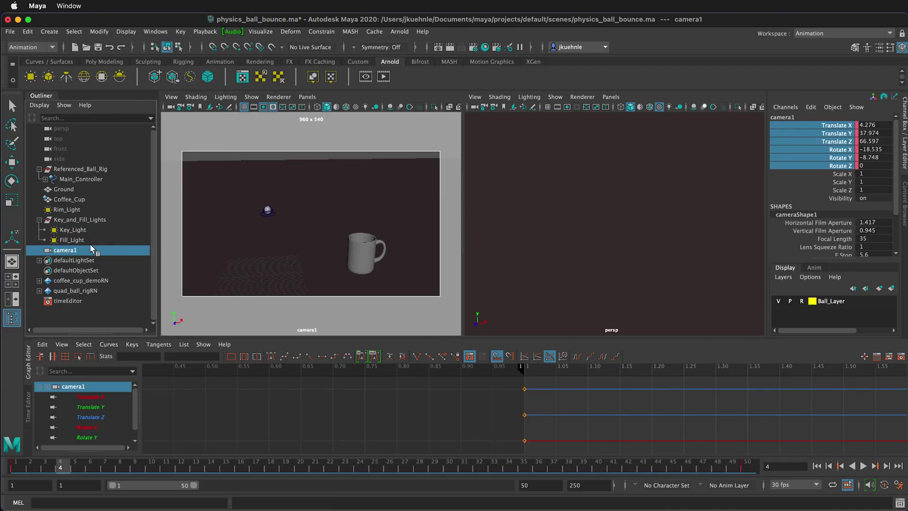
click(881, 49)
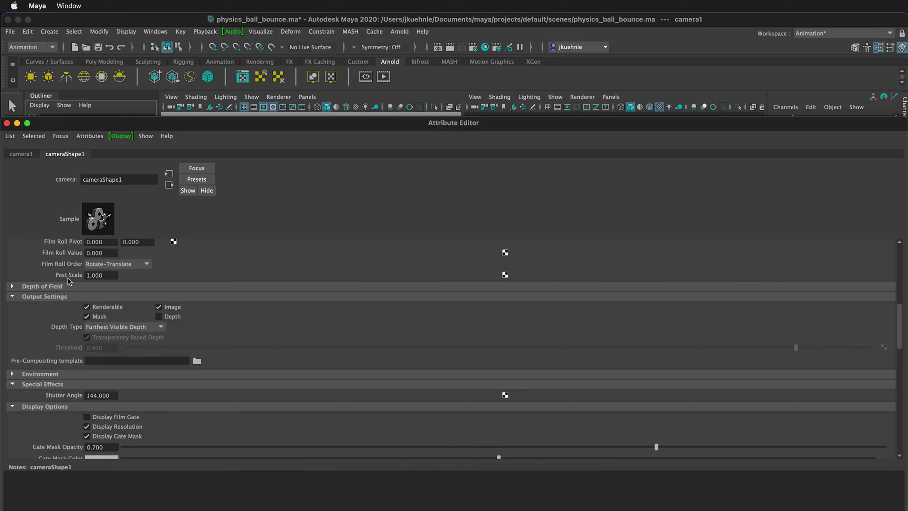
click(6, 123)
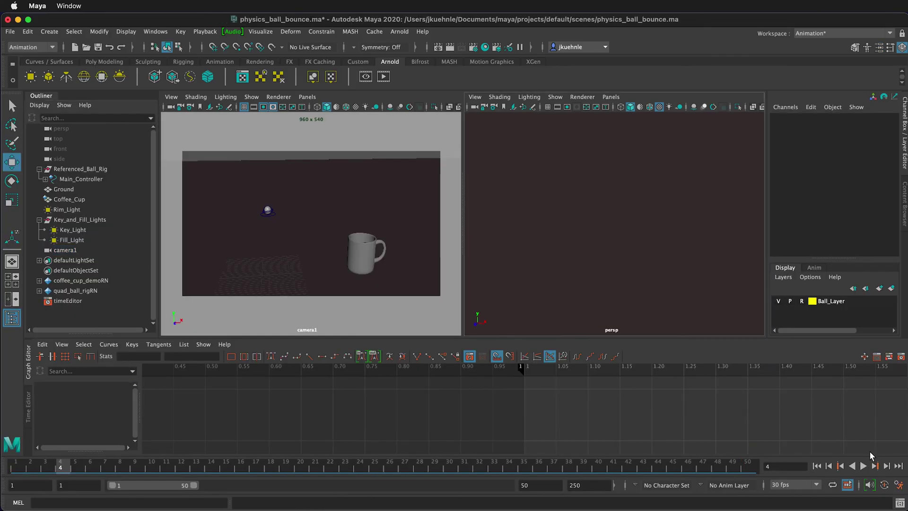
Play back camera1's wide-to-close push-in toward the mug again.
click(863, 466)
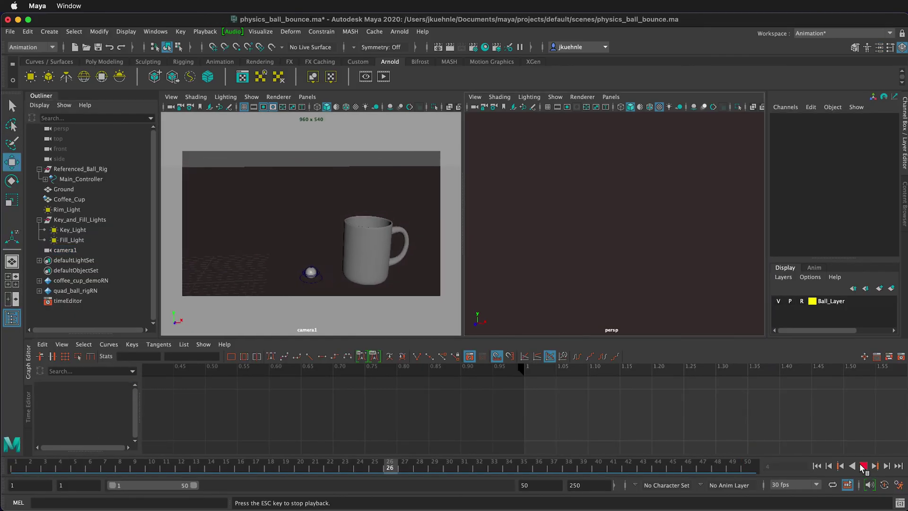